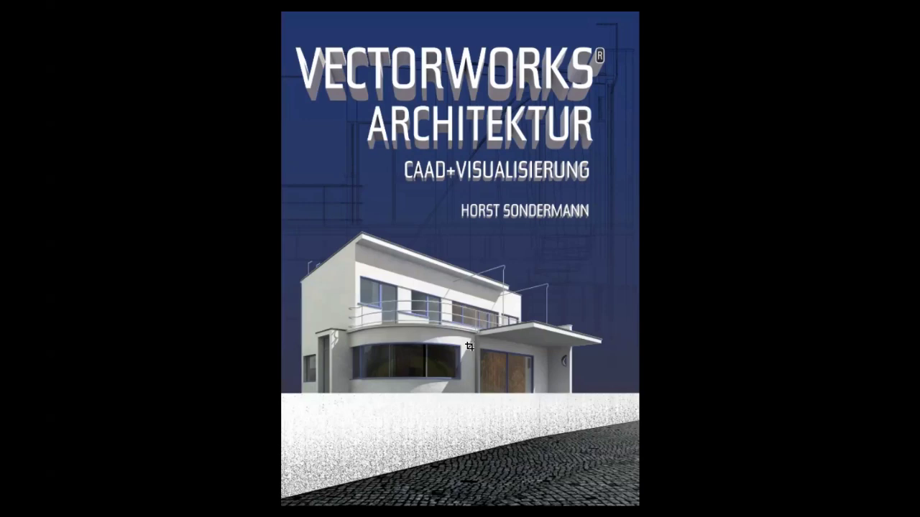
Switch to Vectorworks with VW2011_Scharoun_Modell_Rendering.vwx showing the rendered Scharoun house viewport.
key(super+Tab)
key(super+Tab)
key(super+Tab)
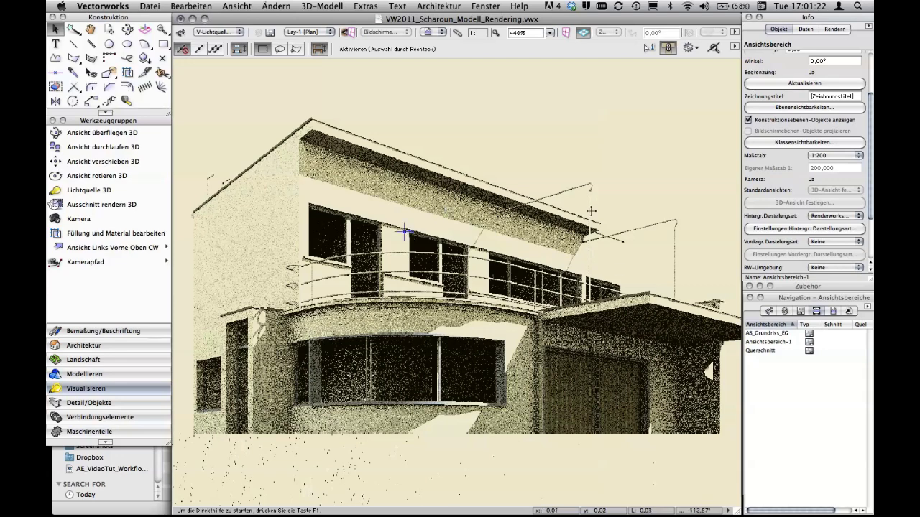
Scroll Object Info to the render settings and expand the Resource Browser listing Glas and HS_Pflaster.
drag(870, 166, 872, 176)
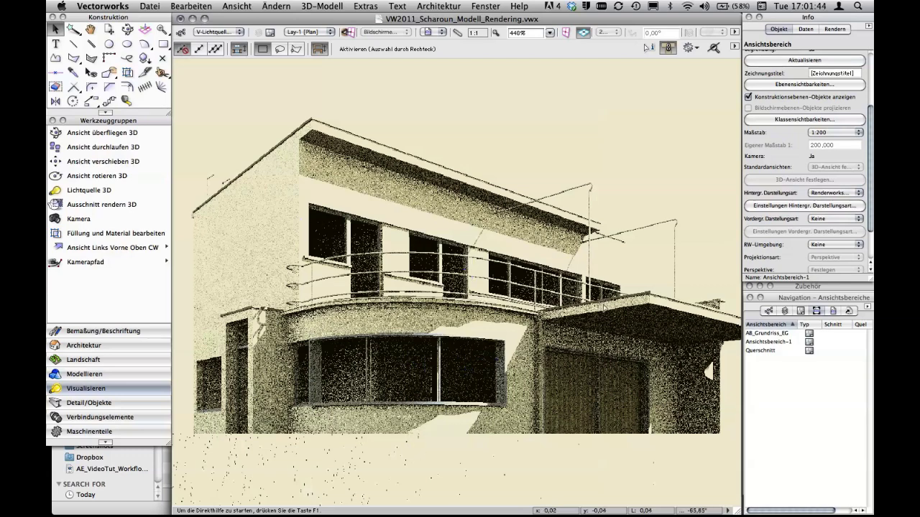
click(824, 285)
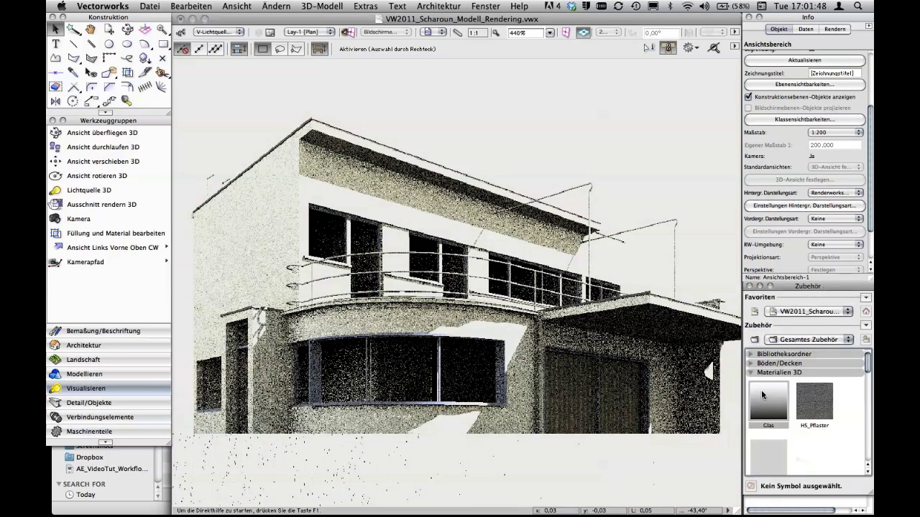
right_click(765, 393)
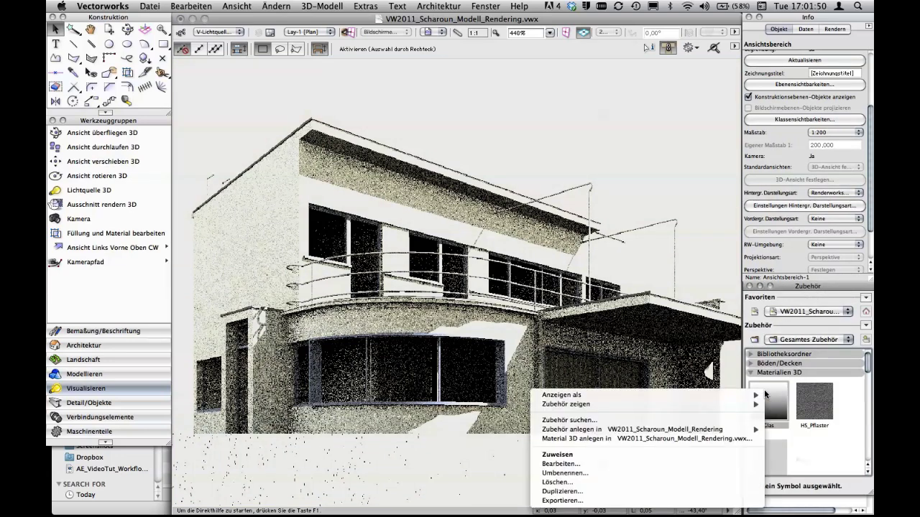
click(685, 463)
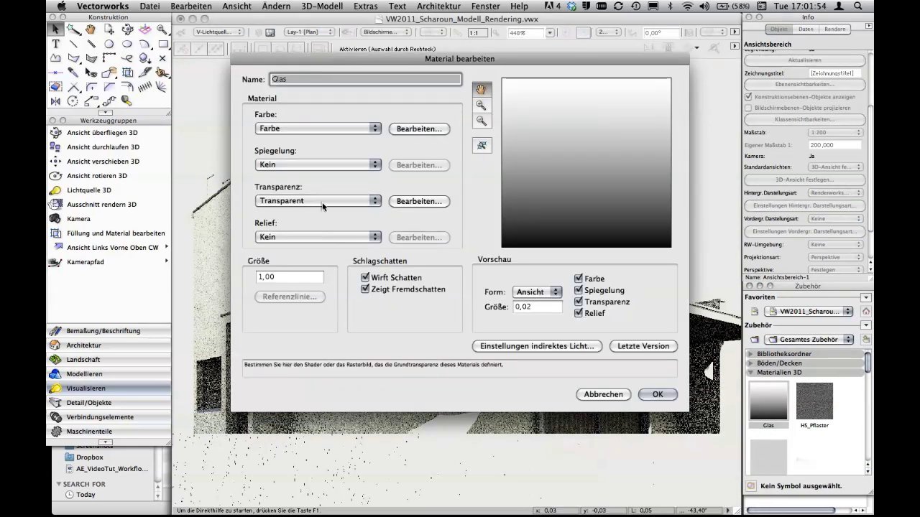
click(416, 201)
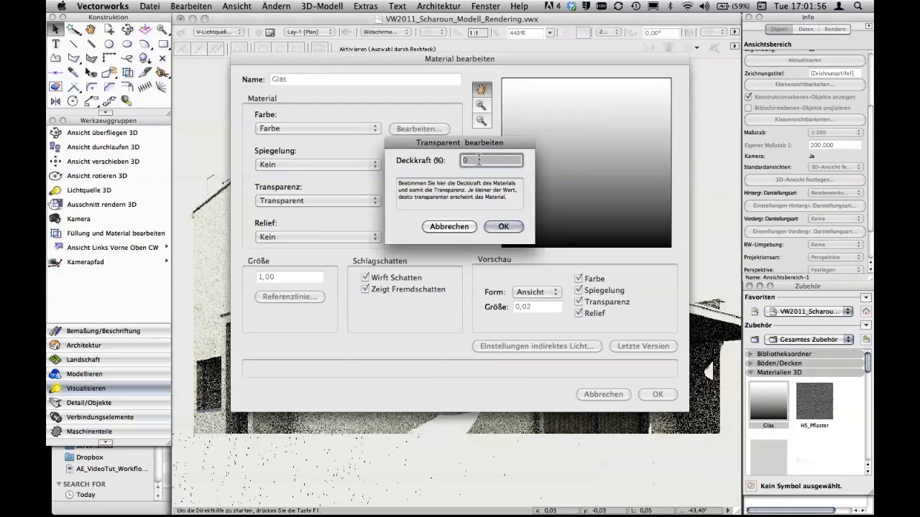
click(502, 228)
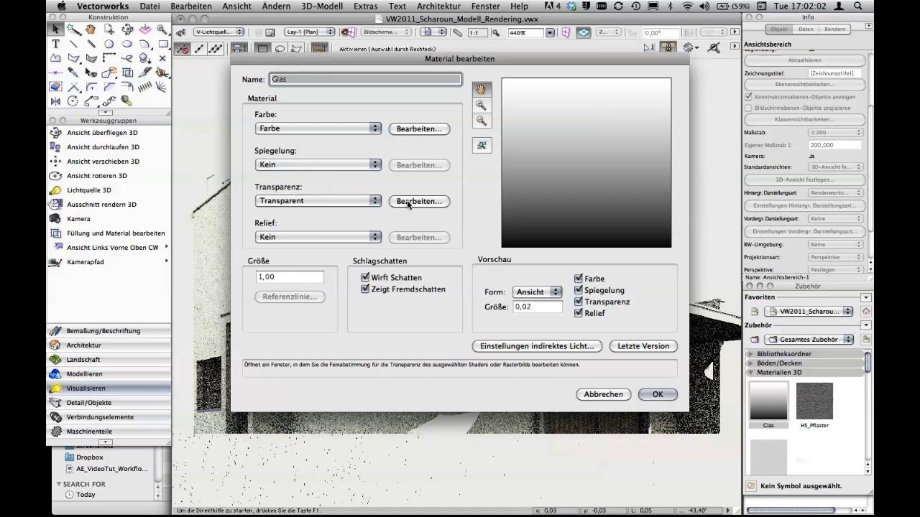
click(407, 128)
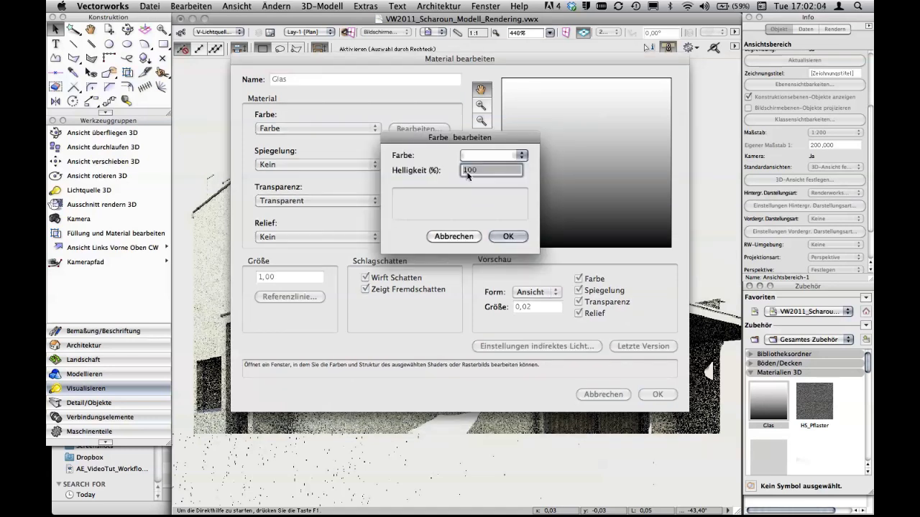
click(507, 236)
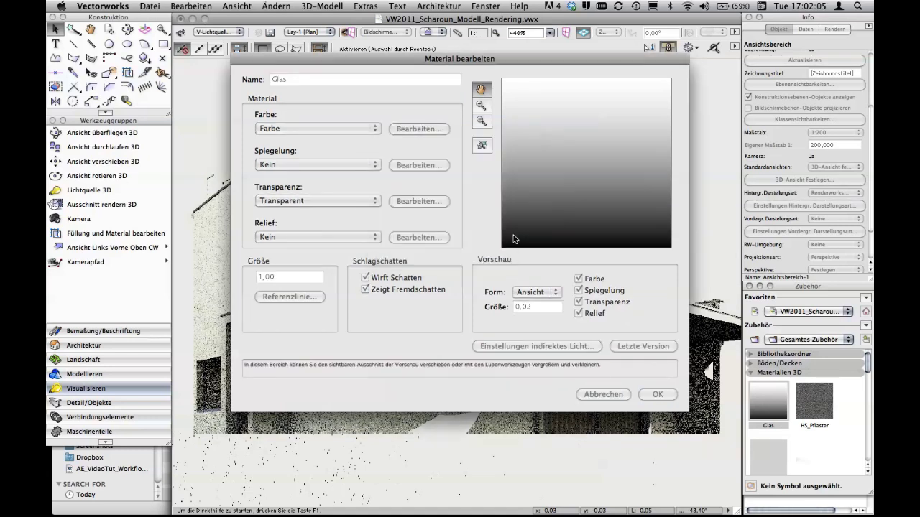
click(656, 396)
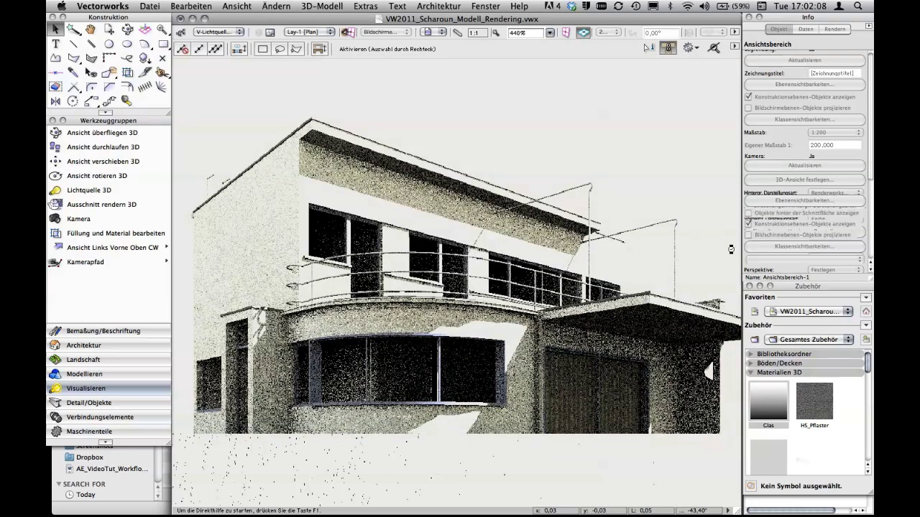
Confirm custom Renderworks settings at all-Tief quality with 3 reflections and re-render the viewport.
scroll(871, 229, down, 5)
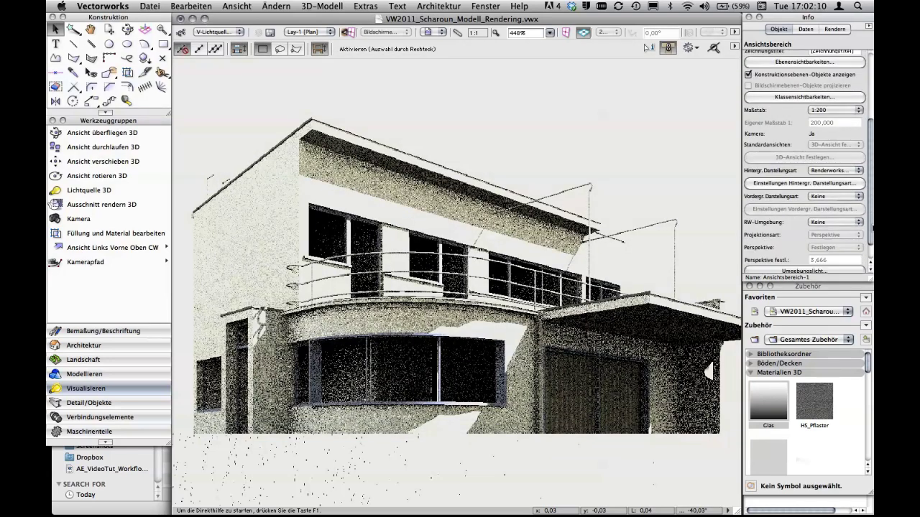
scroll(871, 229, down, 1)
click(823, 167)
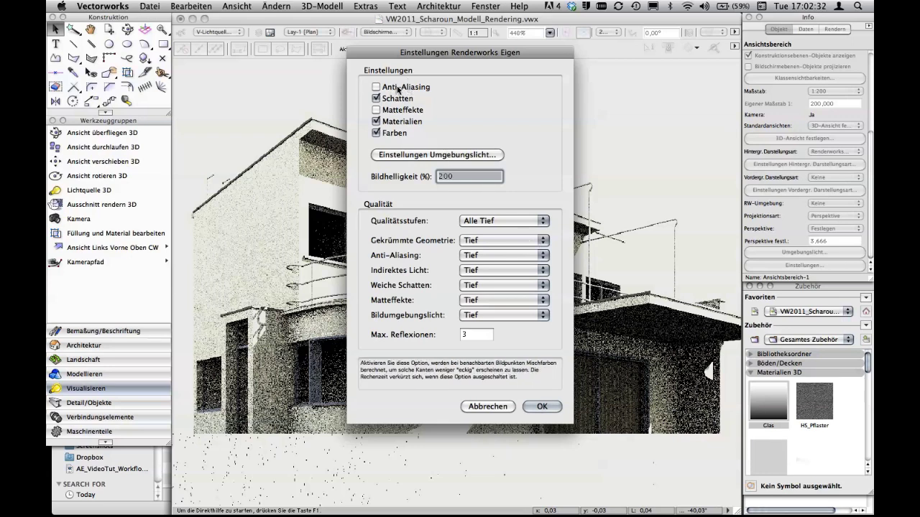
click(544, 406)
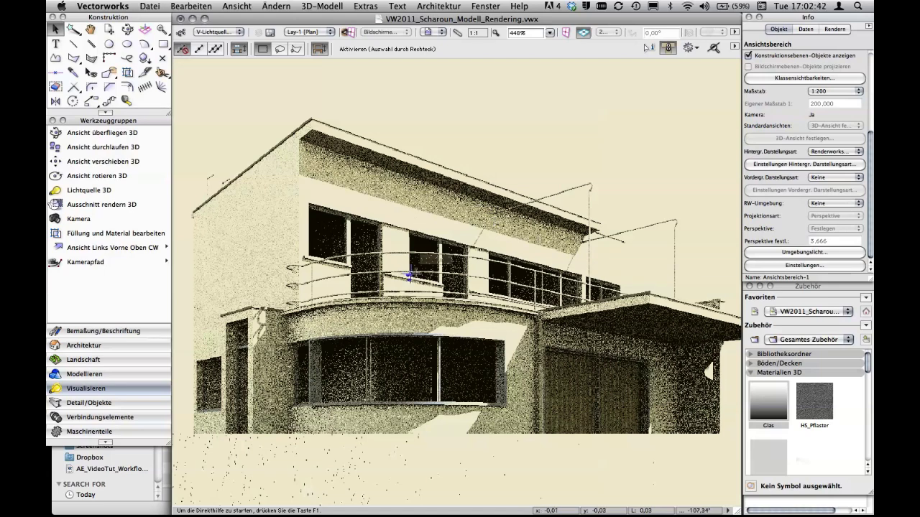
key(super+Tab)
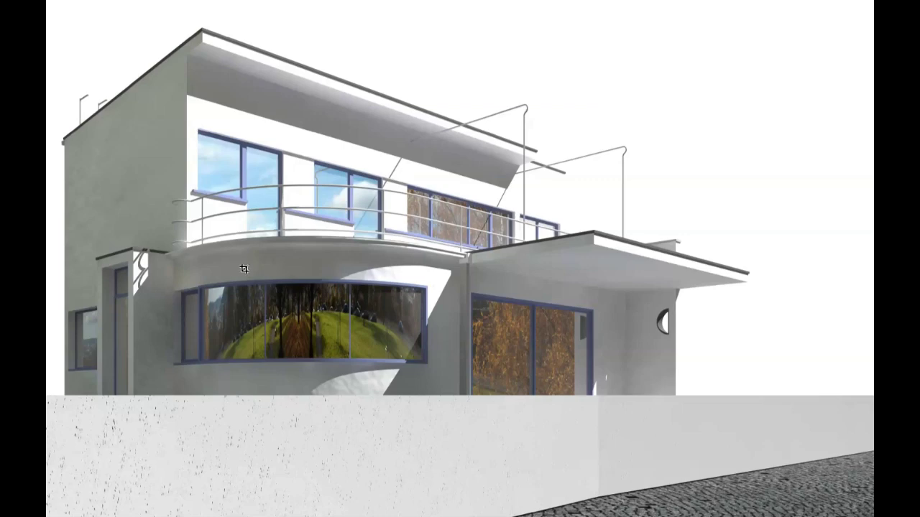
key(super+Tab)
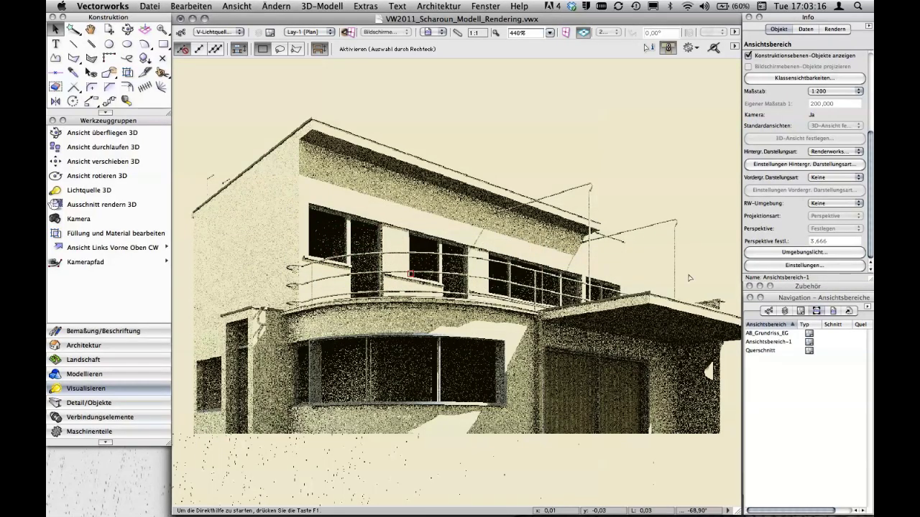
Edit the Glas material and give it a Spiegel (mirror) reflection.
click(815, 287)
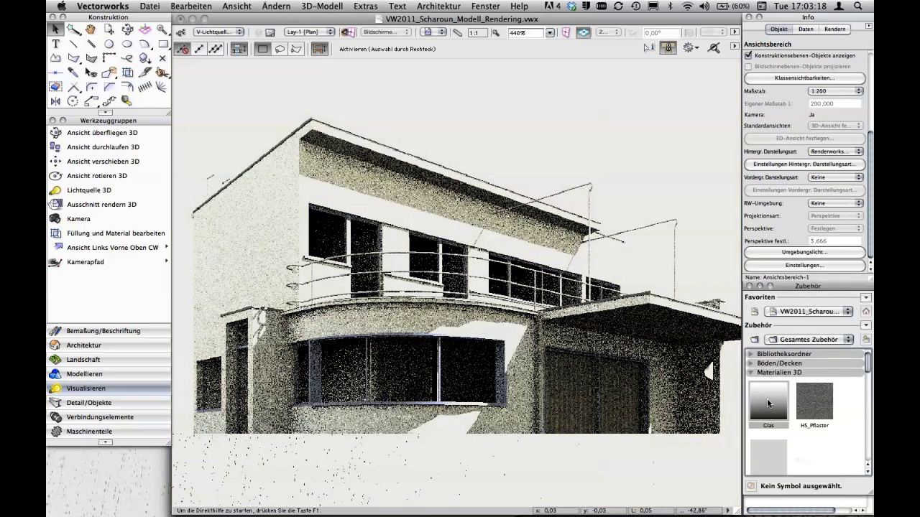
right_click(768, 404)
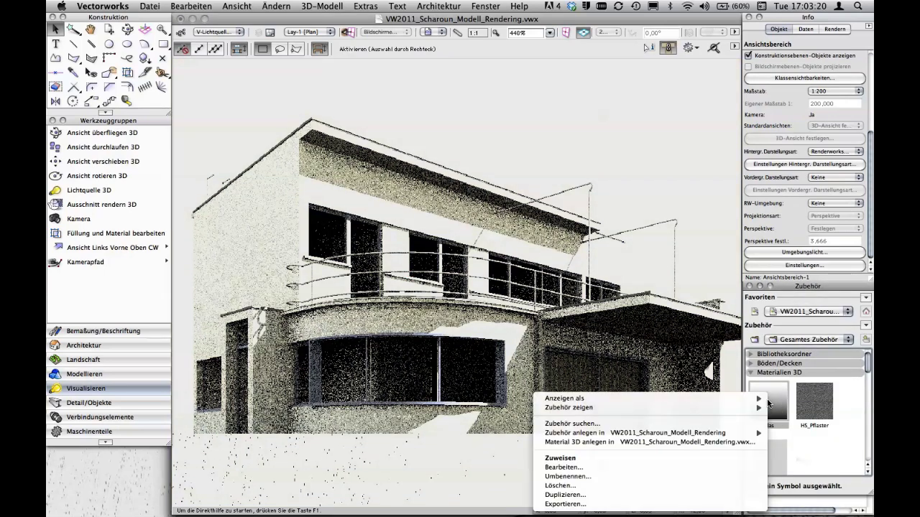
click(657, 461)
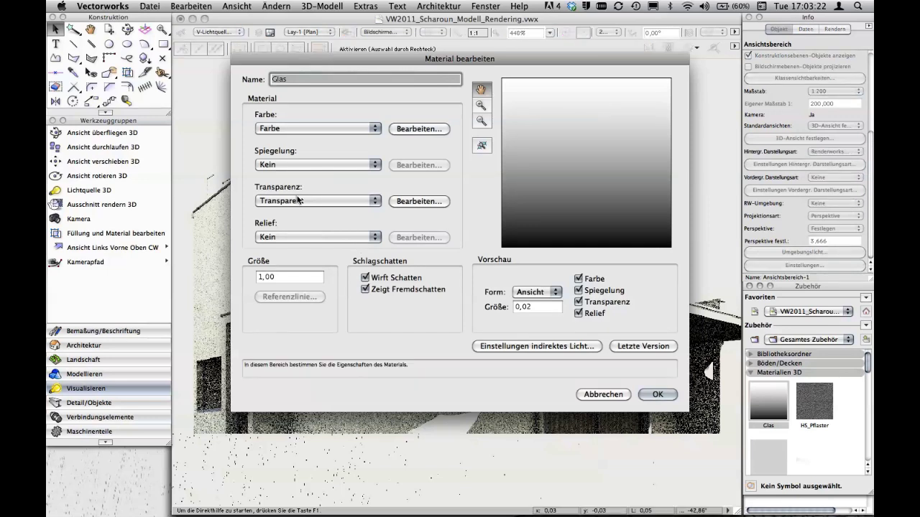
click(320, 164)
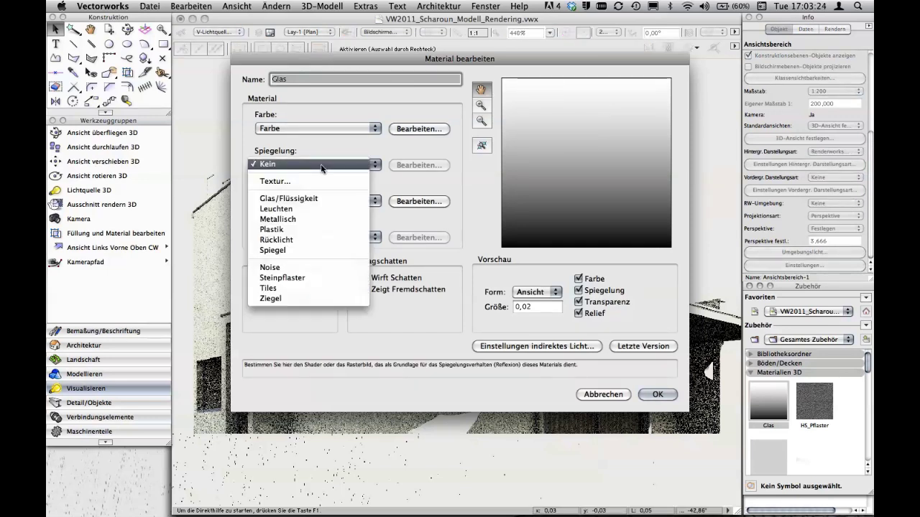
click(301, 250)
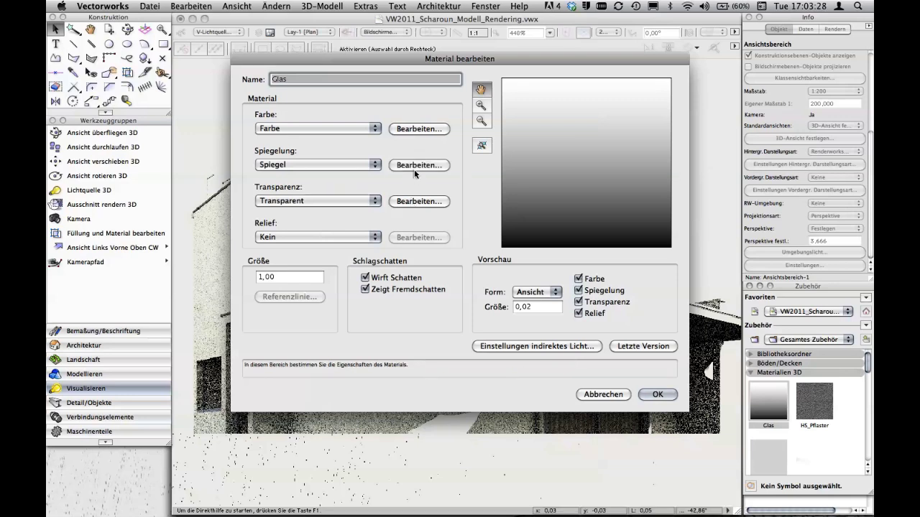
click(415, 166)
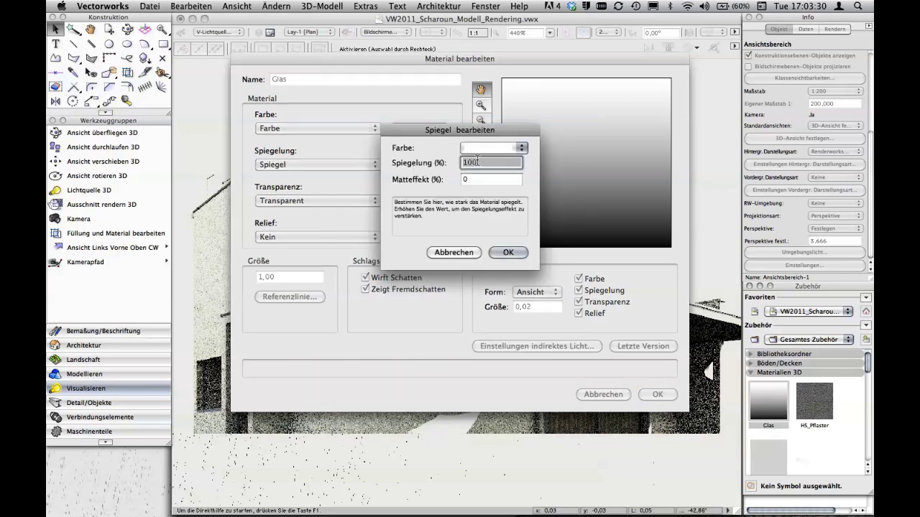
click(505, 251)
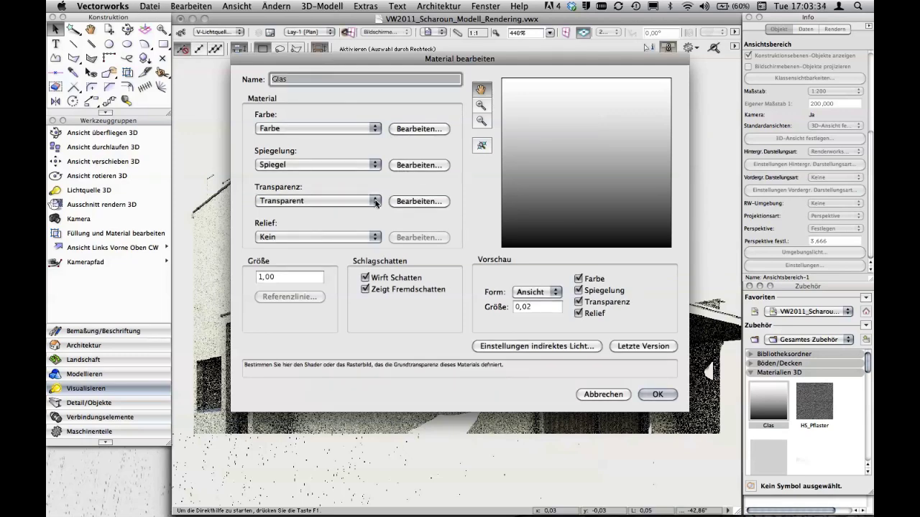
Set the Glas transparency to Kein and confirm the material changes.
click(375, 207)
click(403, 188)
click(656, 394)
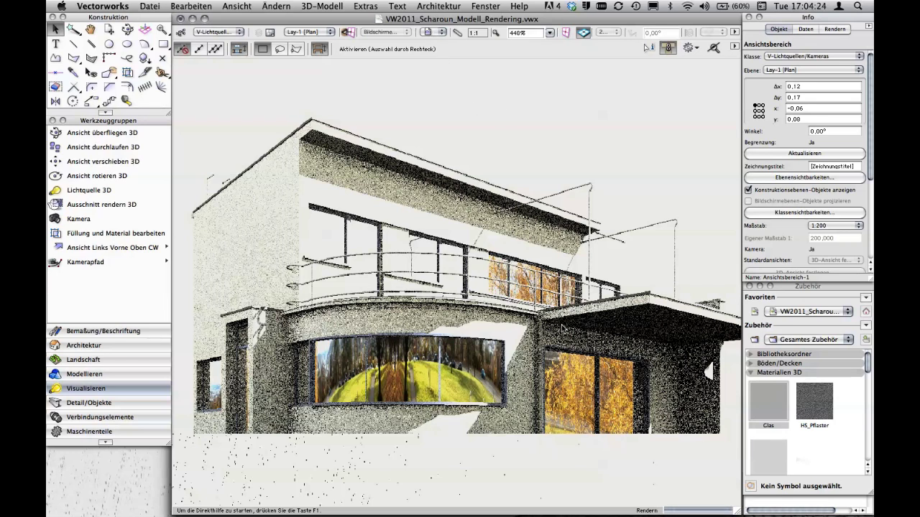
Let the viewport re-render with reflective glazing, then bring up the Saved Views list.
click(427, 31)
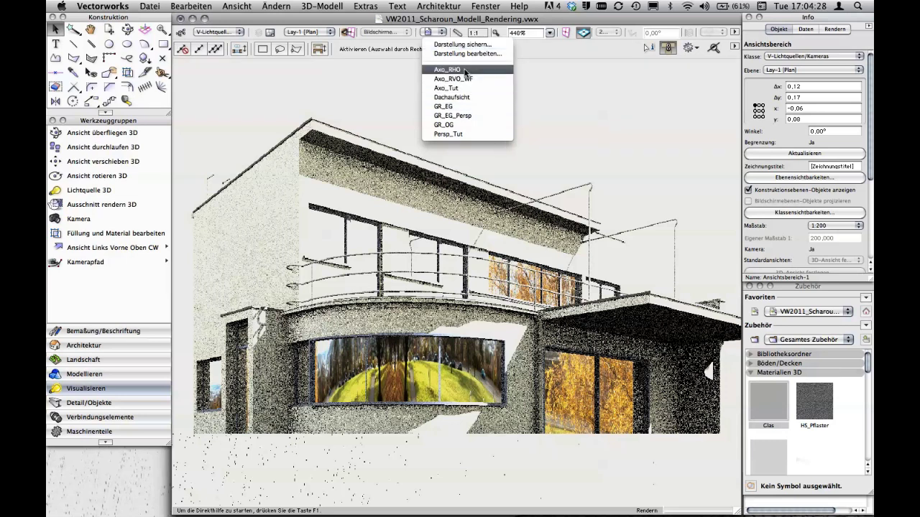
Switch to the saved Axo_Tut view on the EG layer.
click(465, 87)
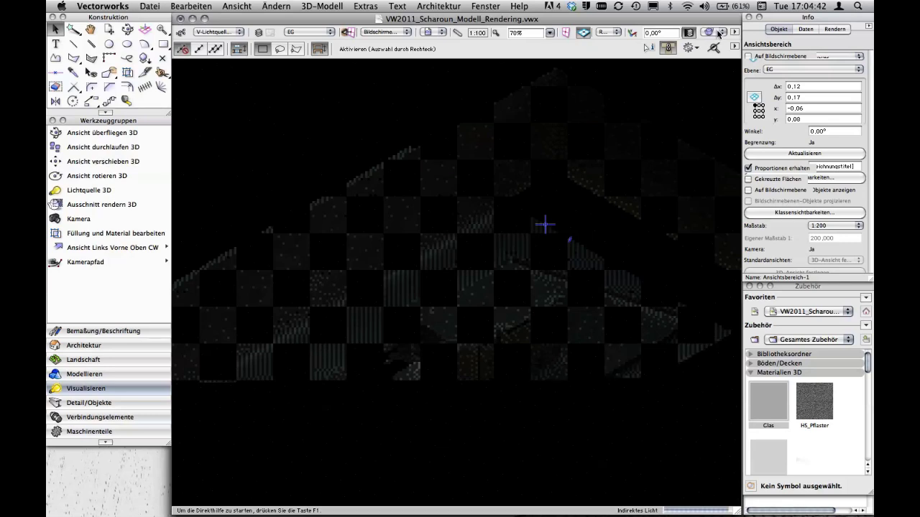
Stop the running render and render the Axo_Tut view in Renderworks schnell mode.
click(718, 34)
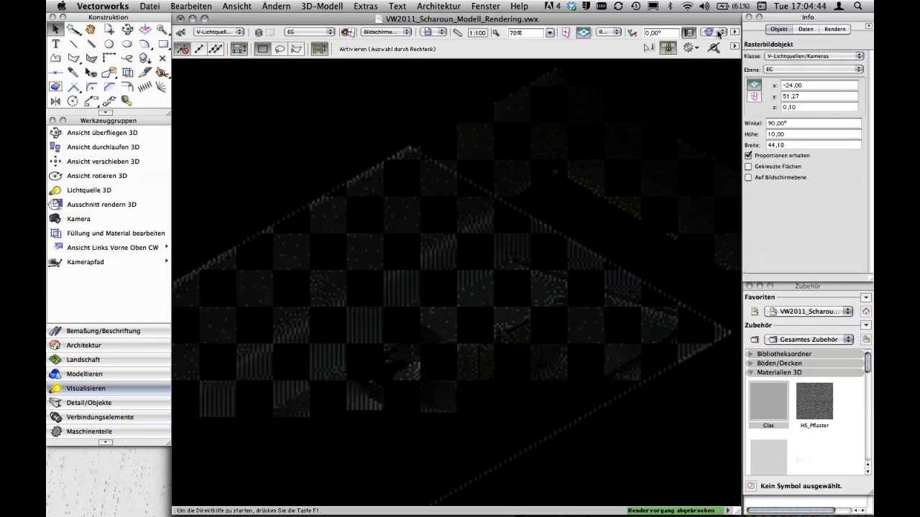
click(718, 34)
click(721, 155)
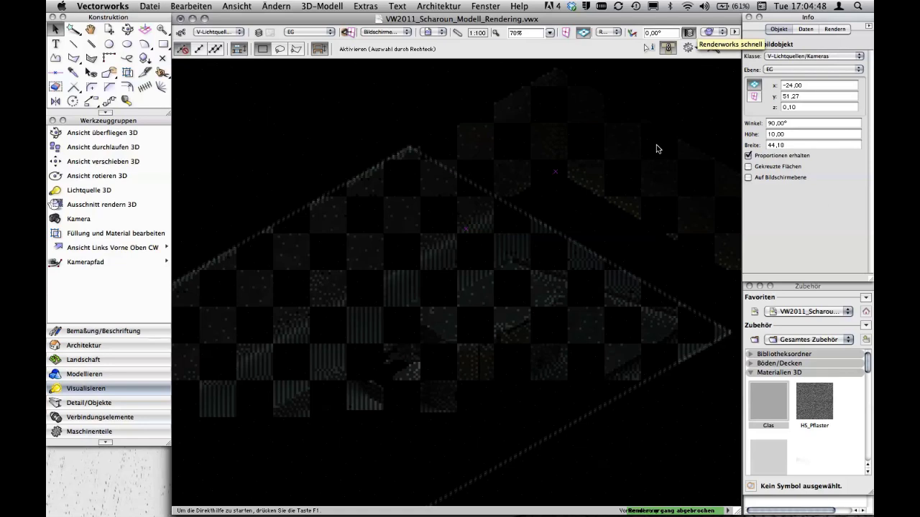
click(708, 34)
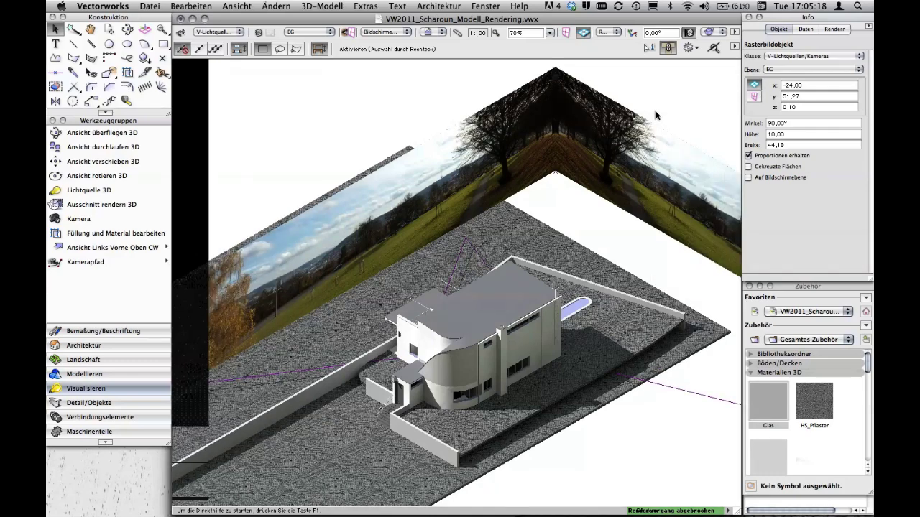
click(709, 32)
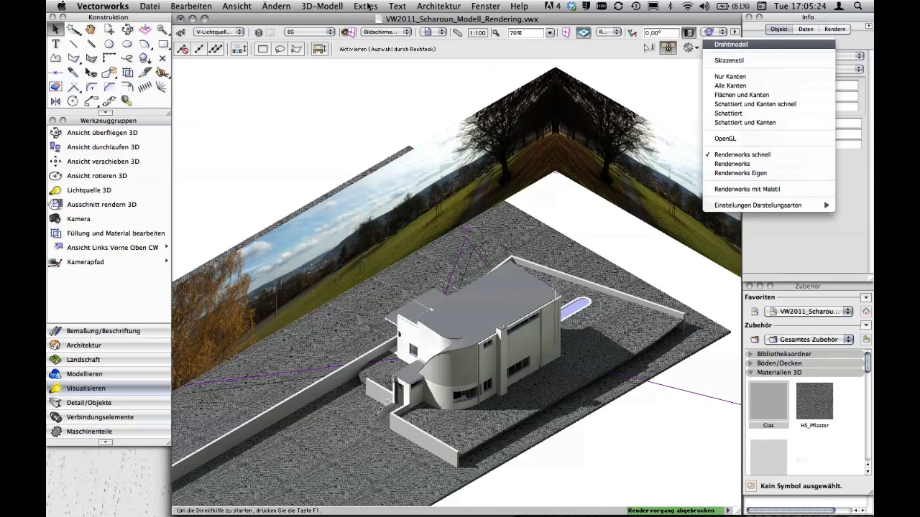
Browse the architecture and 3D modelling menus without choosing, then list the saved views.
click(422, 8)
click(429, 7)
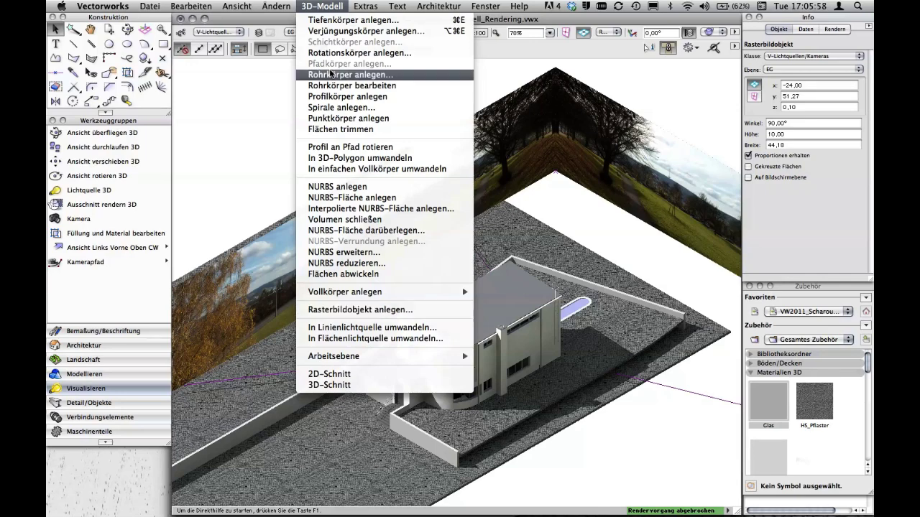
click(325, 7)
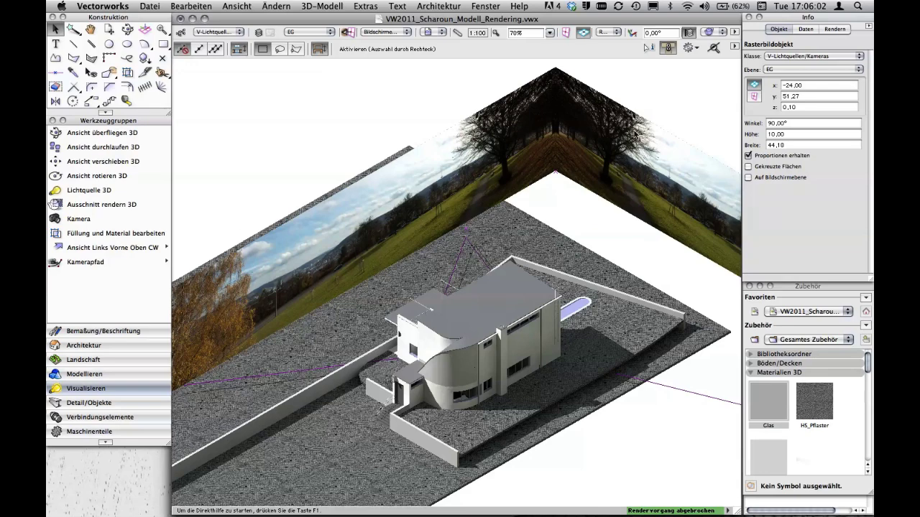
click(457, 33)
click(443, 33)
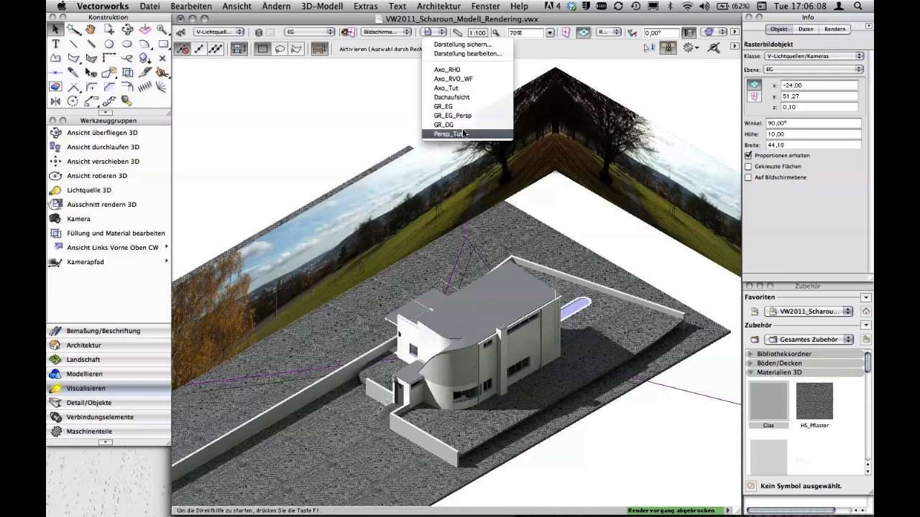
Restore the Persp_Tut saved view and centre the rendered Scharoun viewport on screen.
click(463, 134)
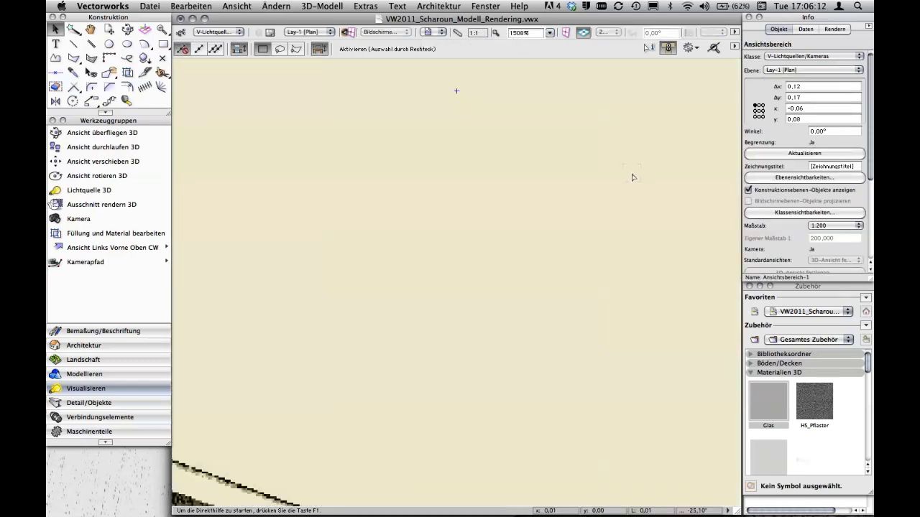
scroll(610, 196, down, 3)
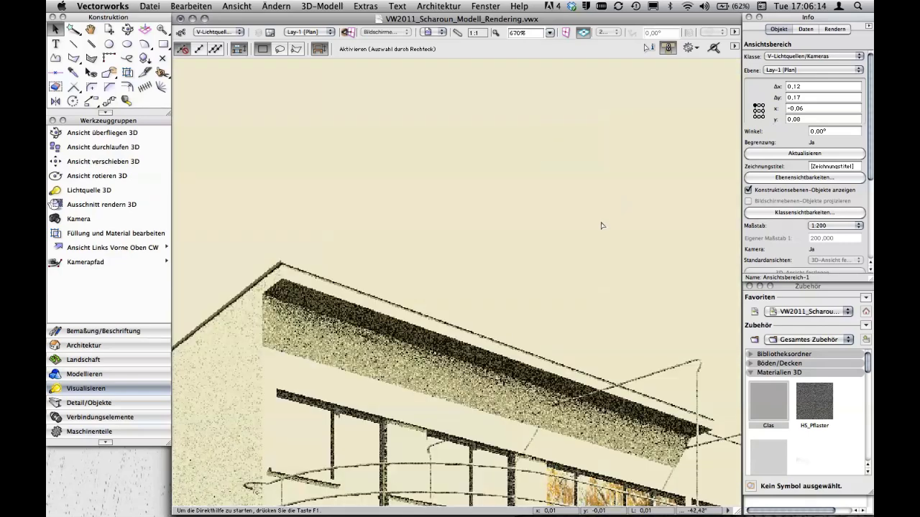
key(space)
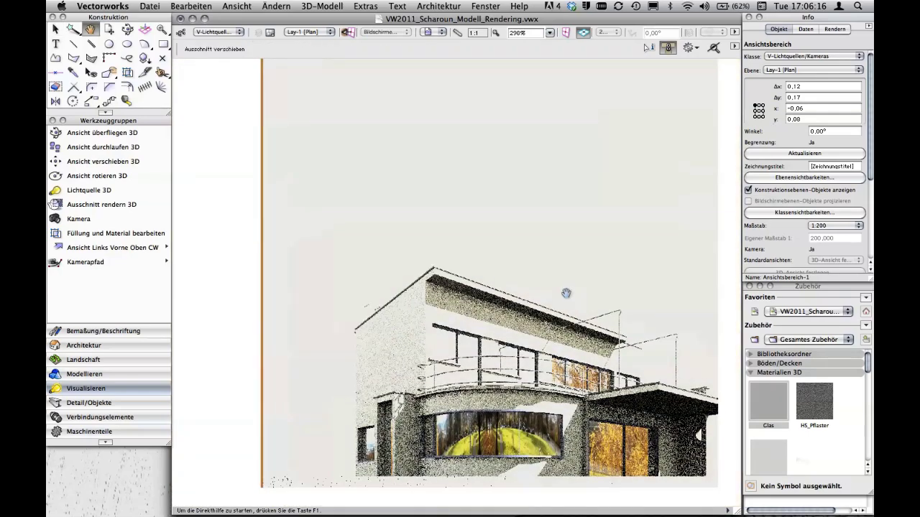
drag(564, 294, 512, 233)
scroll(512, 232, up, 1)
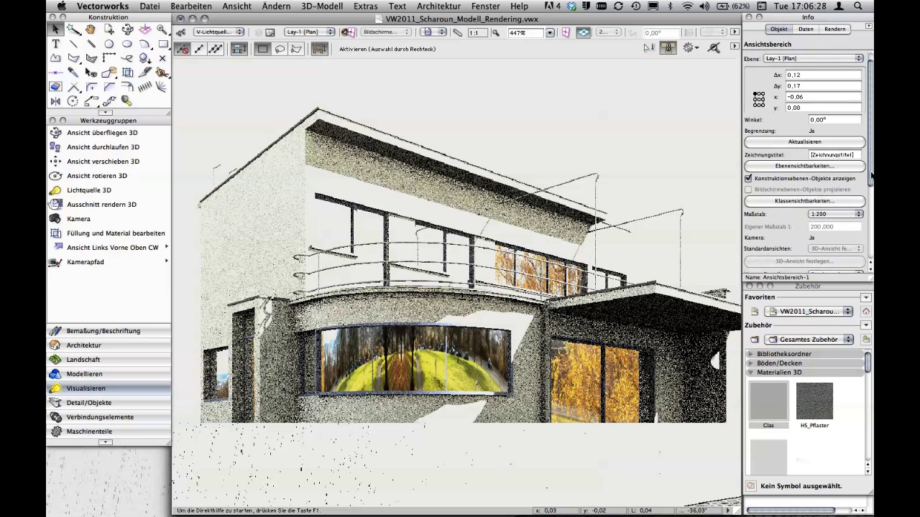
drag(870, 170, 872, 180)
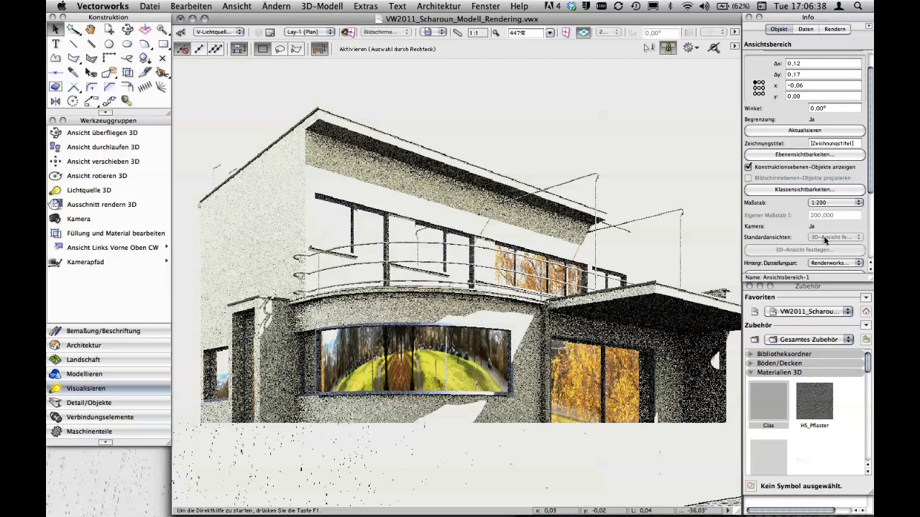
Switch to Adobe Photoshop CS5 to show the clean final render of the house.
key(super+Tab)
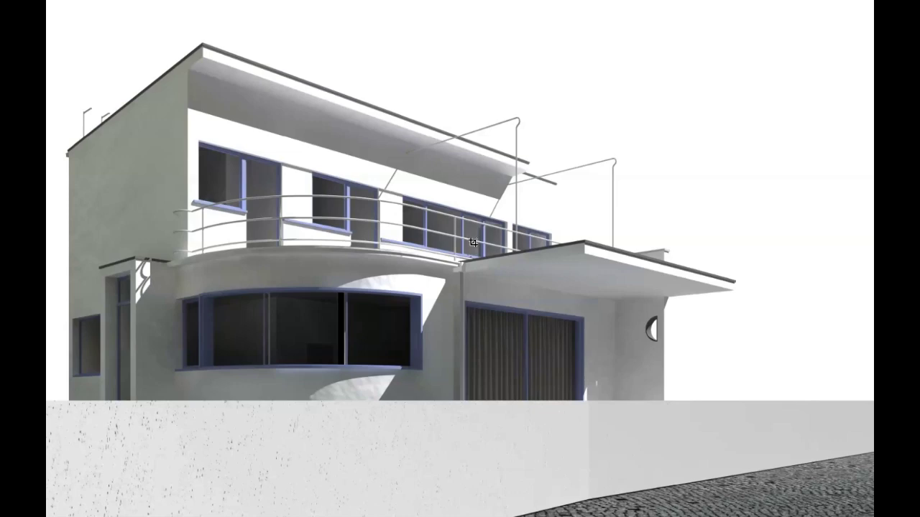
Flip to the Photoshop red-window render preview, then come back to the Scharoun house viewport.
key(super+Tab)
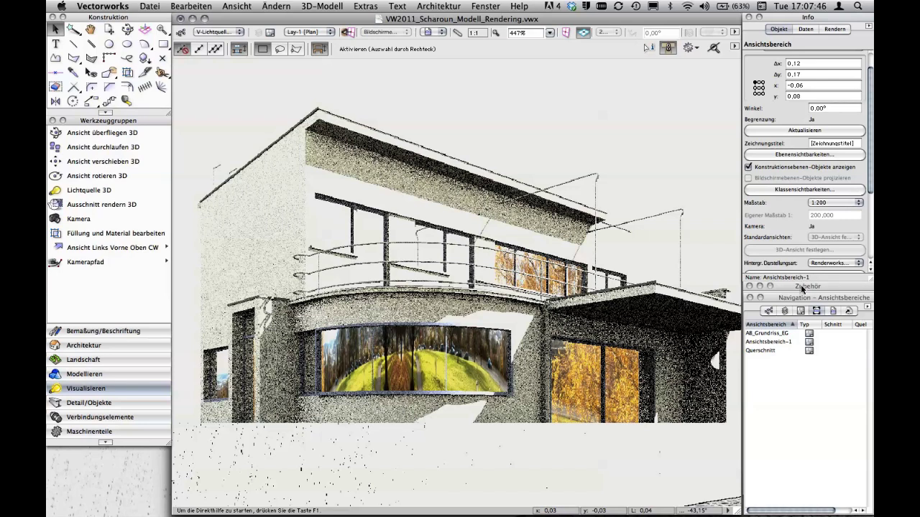
key(super+Tab)
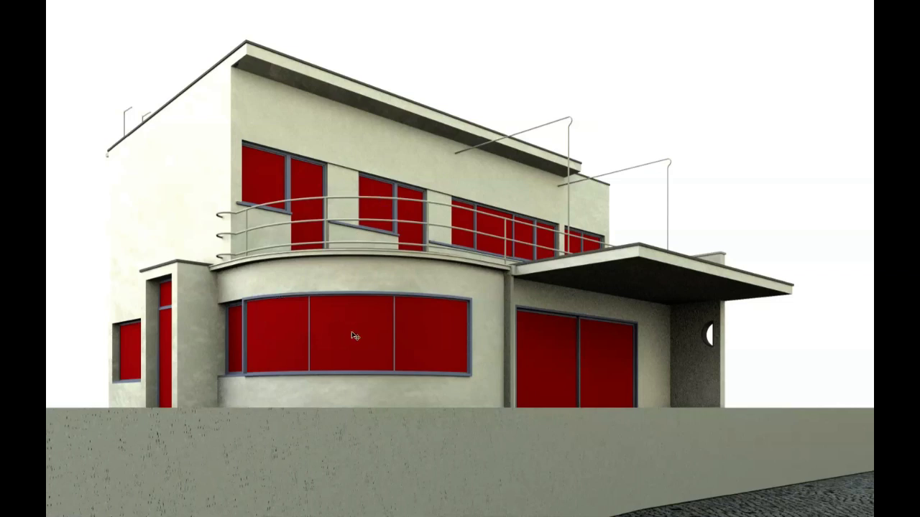
key(super+Tab)
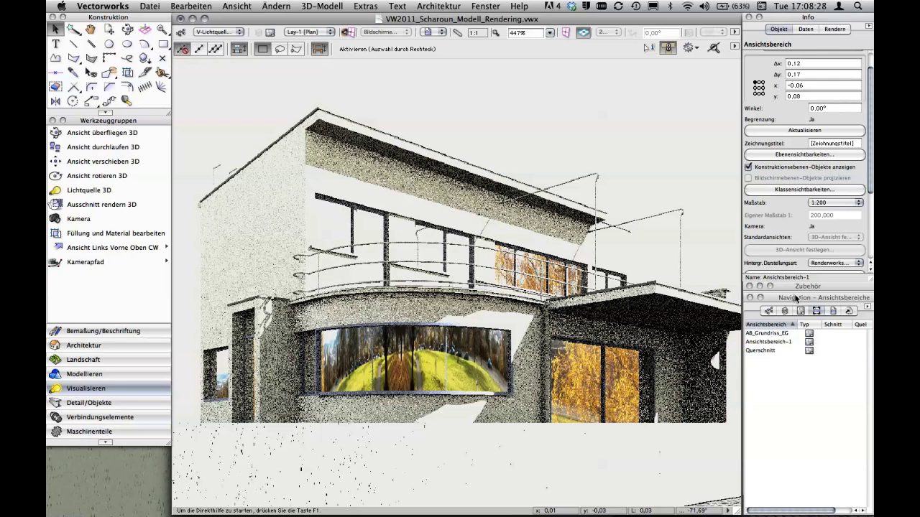
Edit the Glas material in the Resource Browser: Farbe red, Spiegelung set to Kein.
click(826, 287)
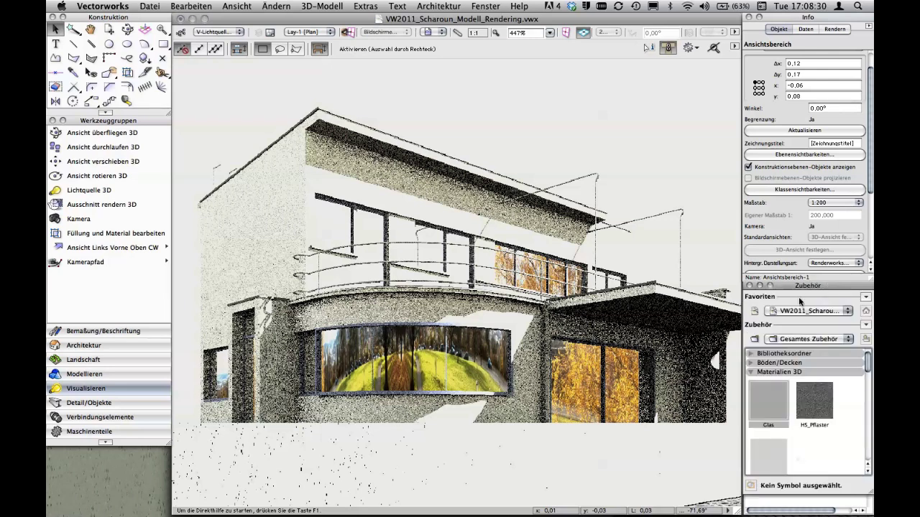
right_click(772, 386)
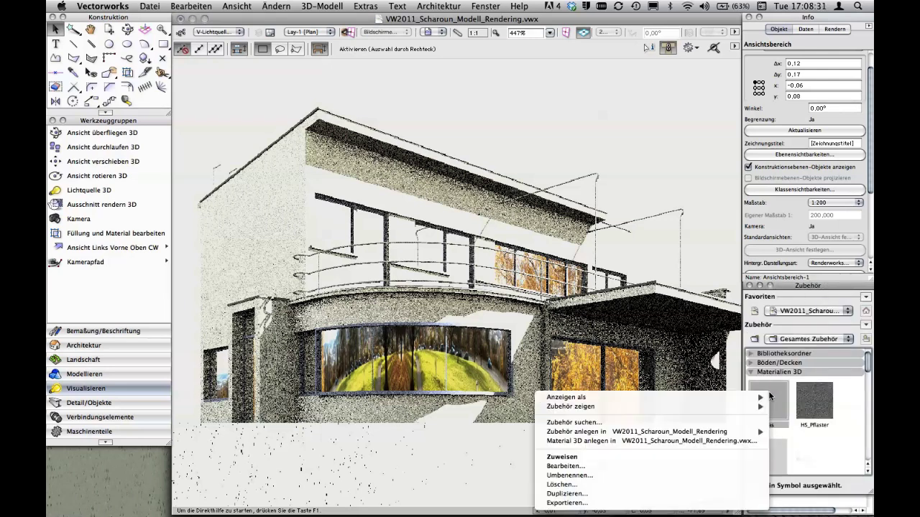
click(616, 465)
click(416, 129)
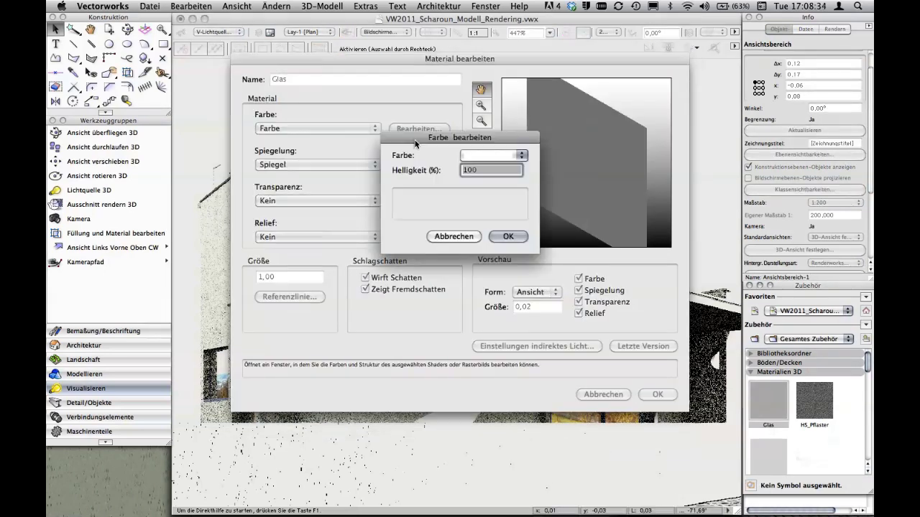
click(523, 155)
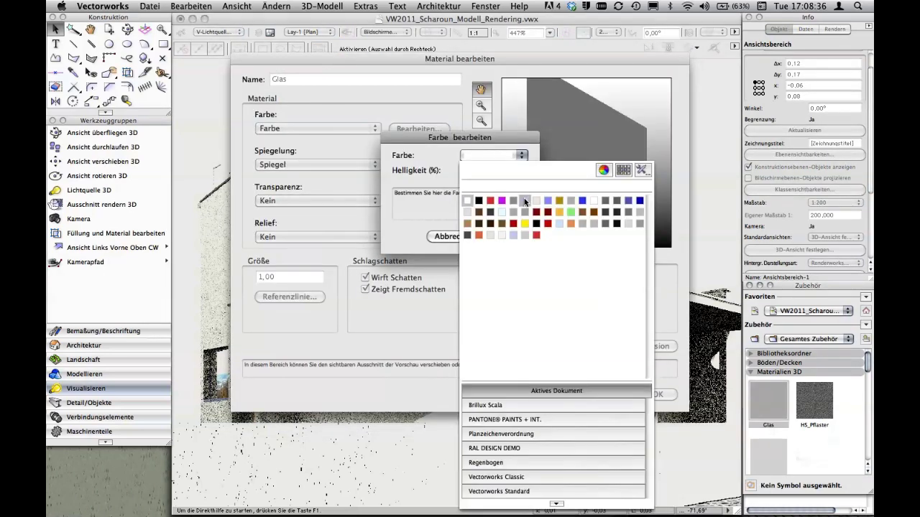
click(536, 235)
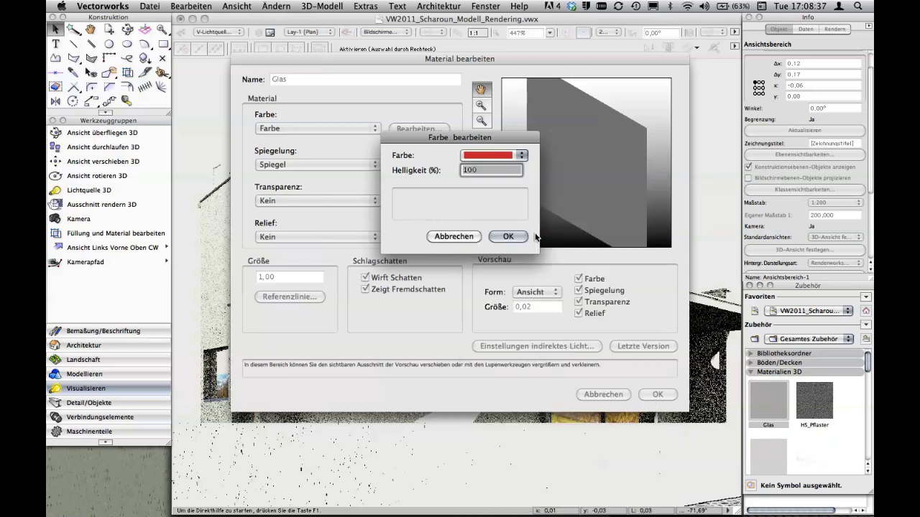
click(523, 156)
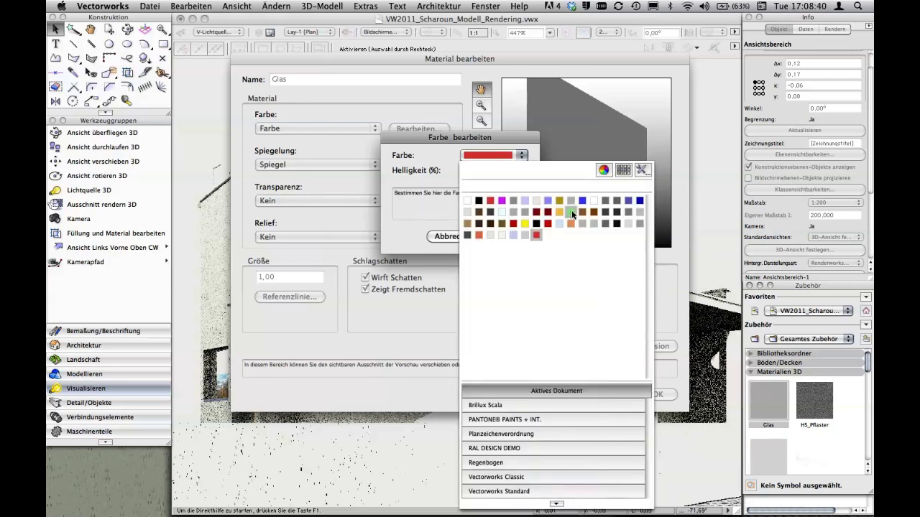
mouse_move(536, 235)
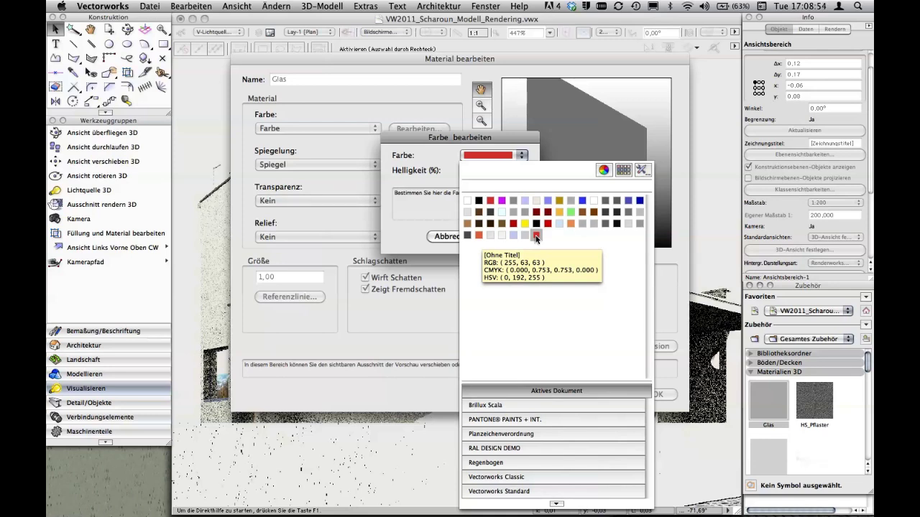
click(497, 138)
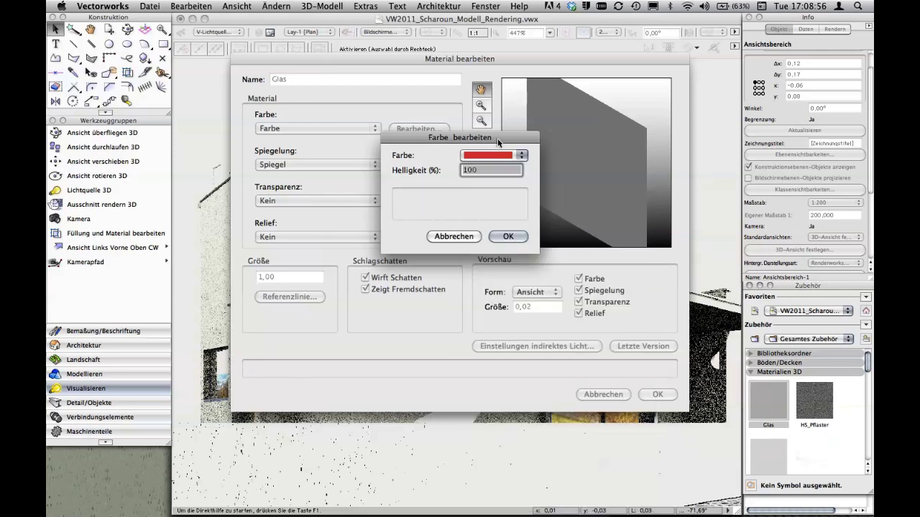
click(503, 239)
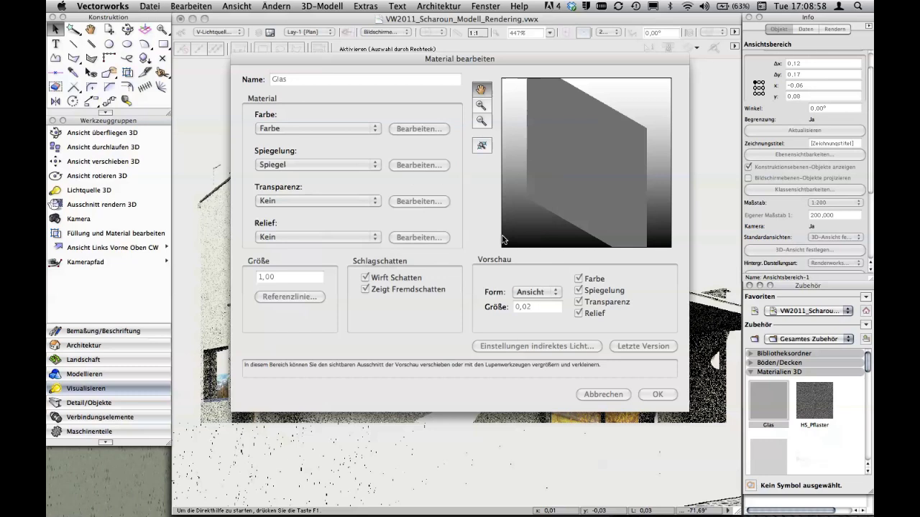
click(317, 164)
click(295, 79)
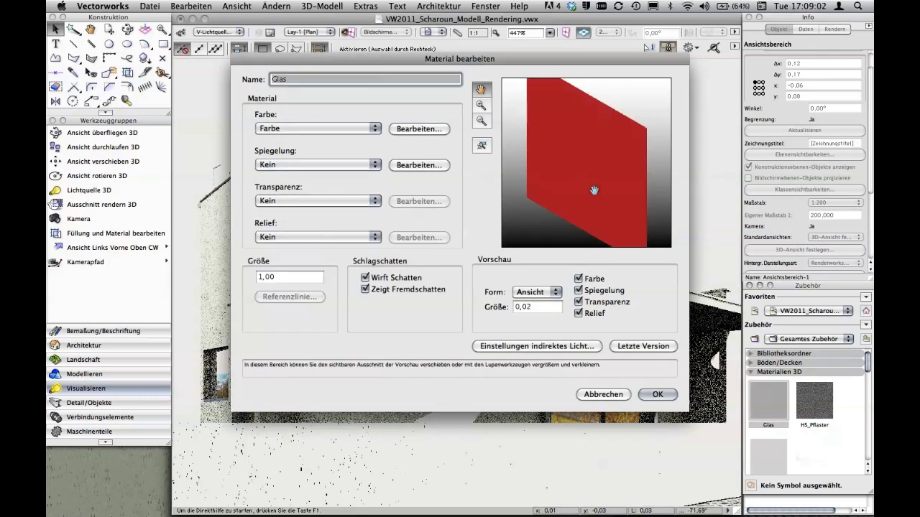
click(653, 394)
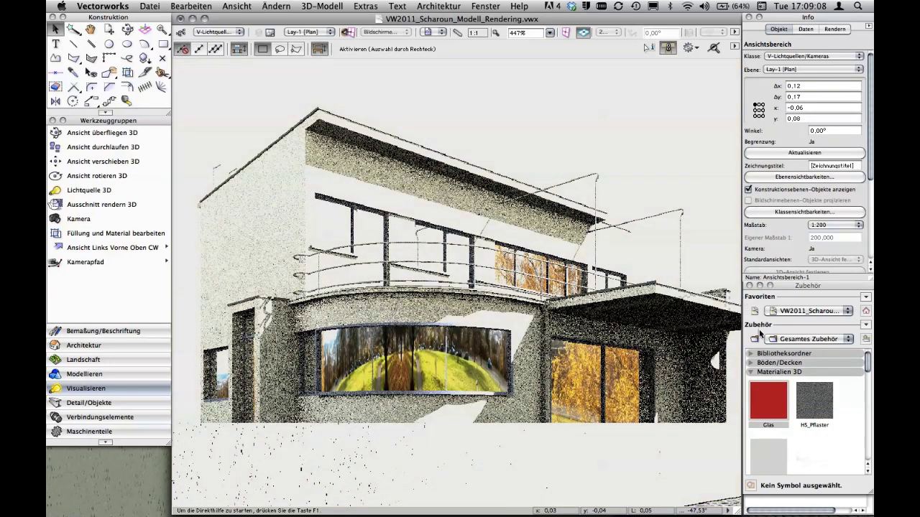
click(751, 374)
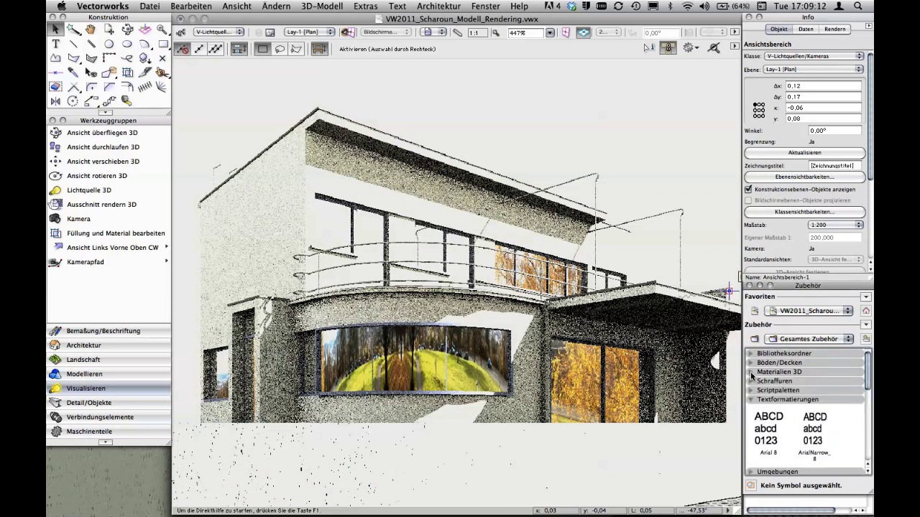
click(751, 373)
click(752, 374)
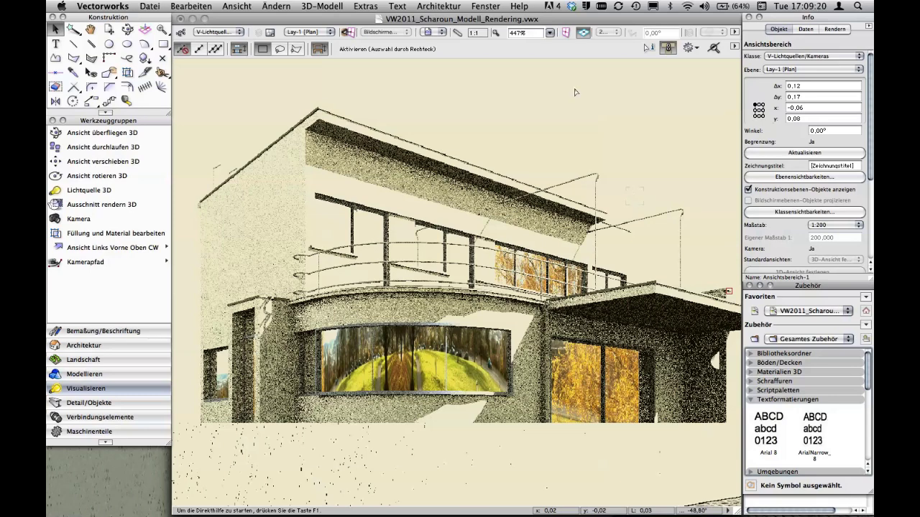
click(483, 5)
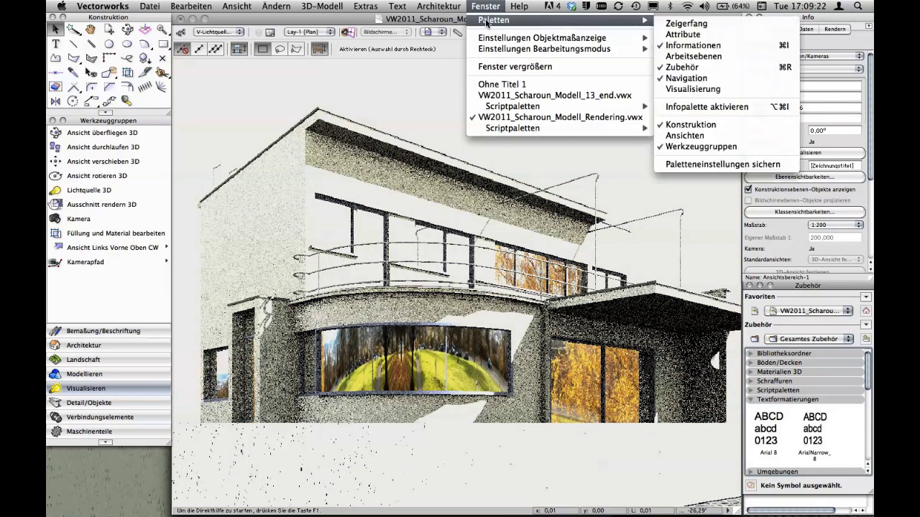
mouse_move(494, 20)
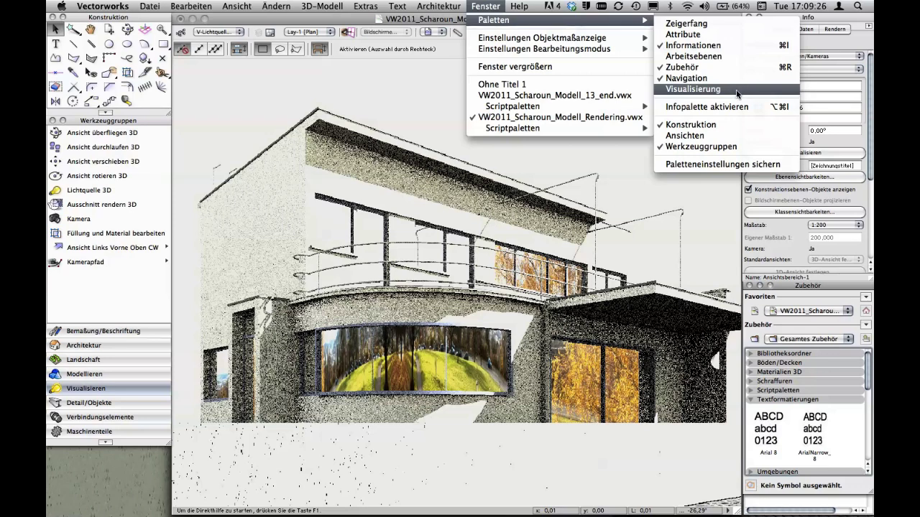
click(739, 91)
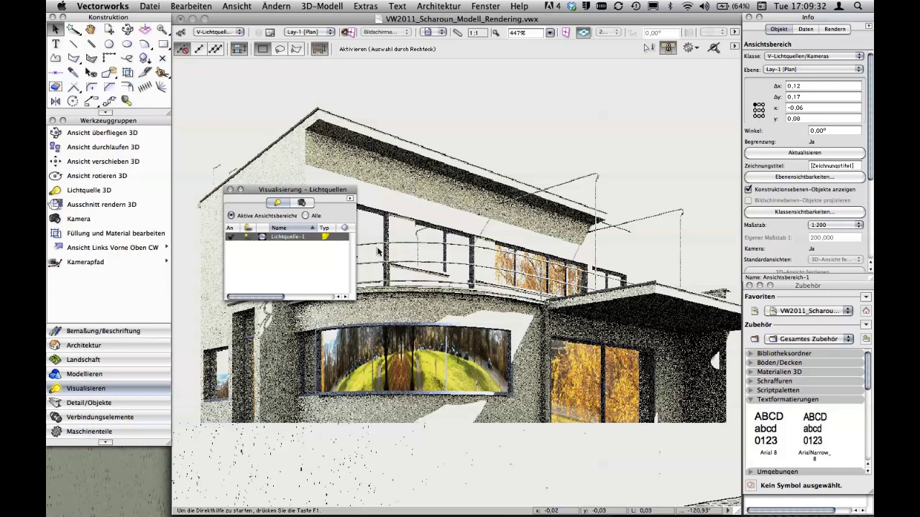
click(230, 237)
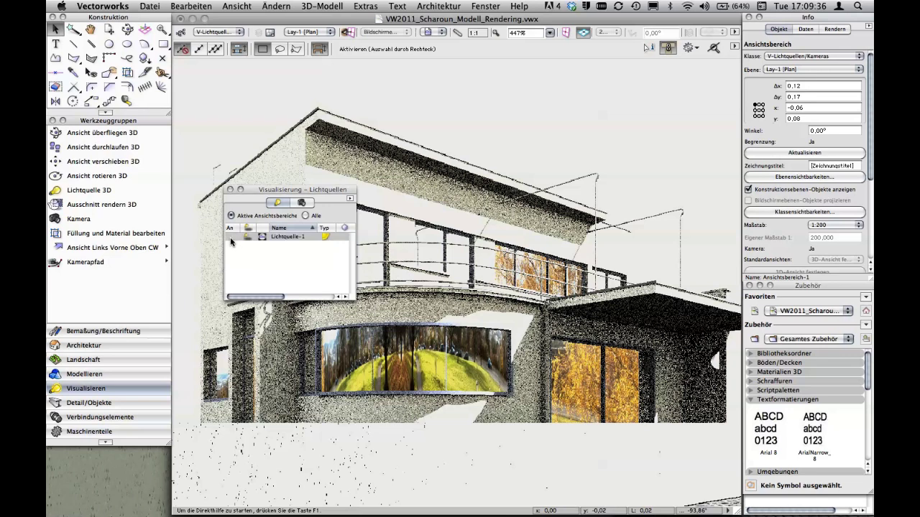
click(230, 188)
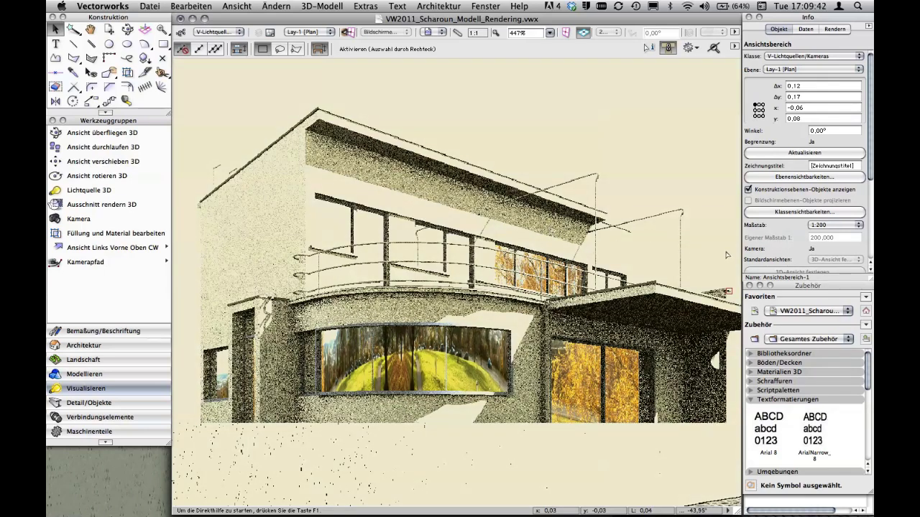
Update the viewport with Aktualisieren and compare it against the Photoshop render.
click(821, 154)
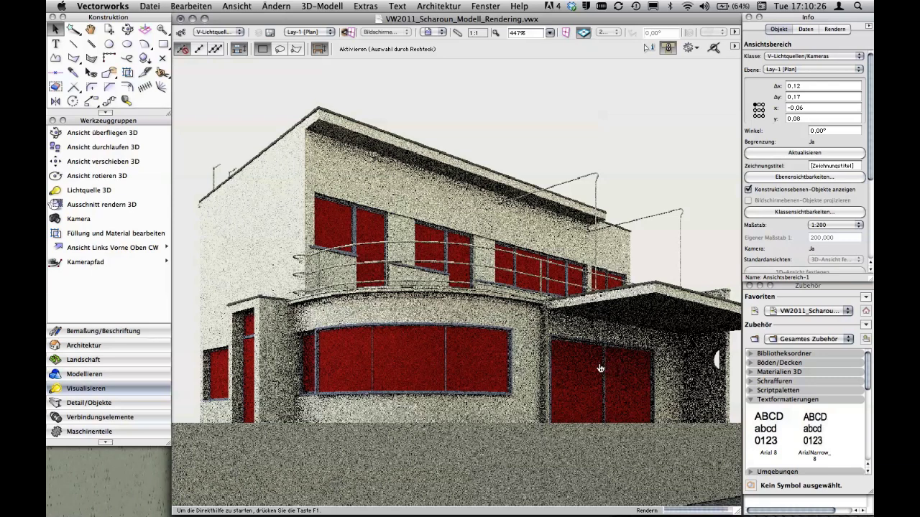
key(super+Tab)
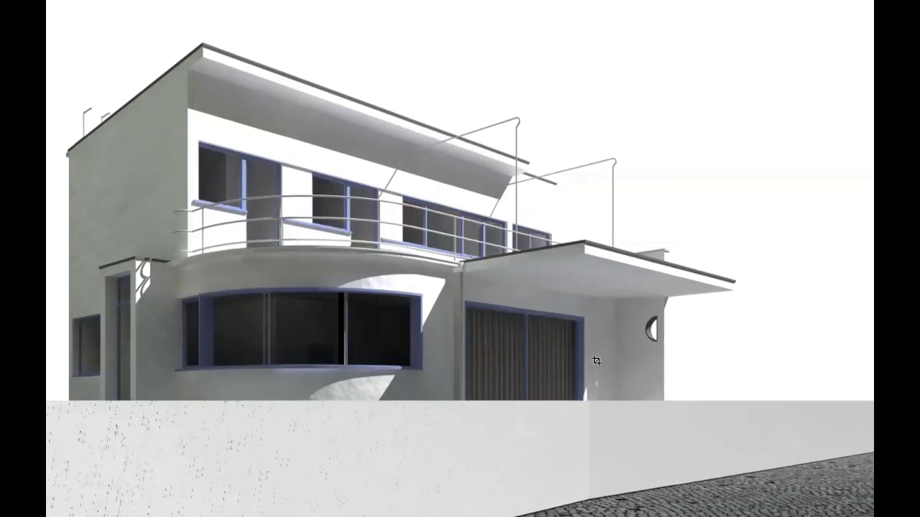
Bring VW2011_Scharoun_Modell_Rendering.vwx back to the front with Cmd+Tab.
key(super+Tab)
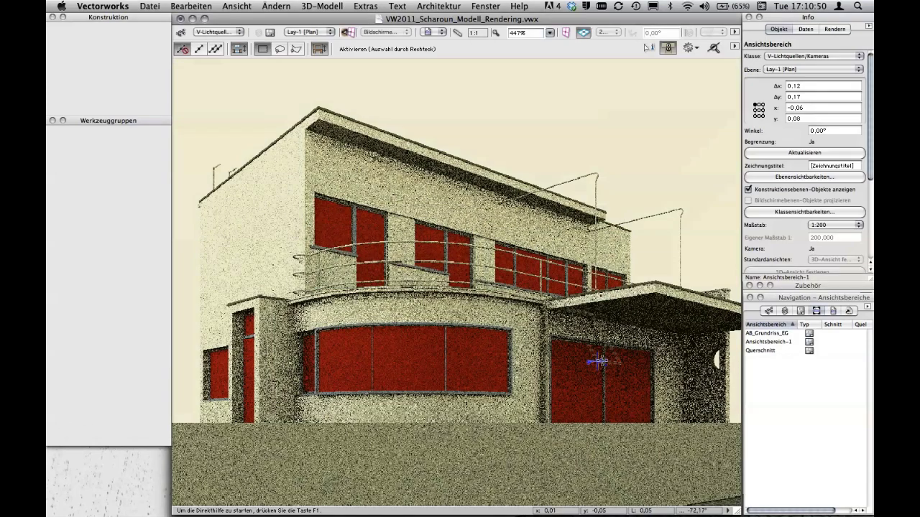